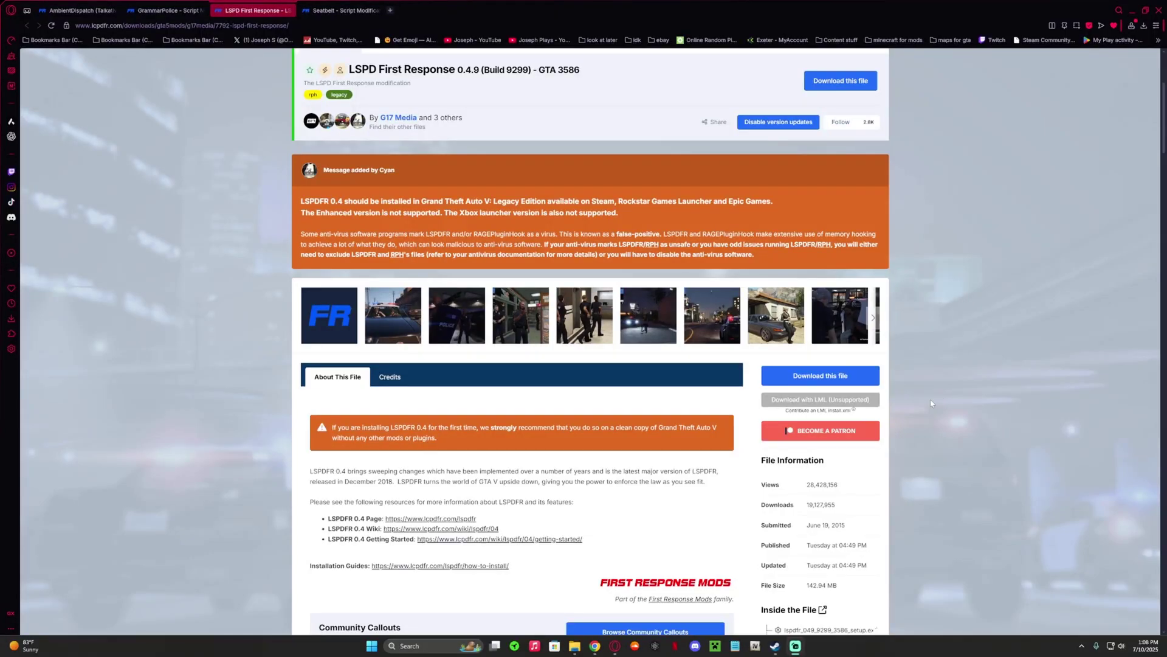
# Agree to the LCPDFR.com terms and download lspdfr_049_9299_3586_setup.exe (65.35 MB).
pyautogui.scroll(2, 931, 403)
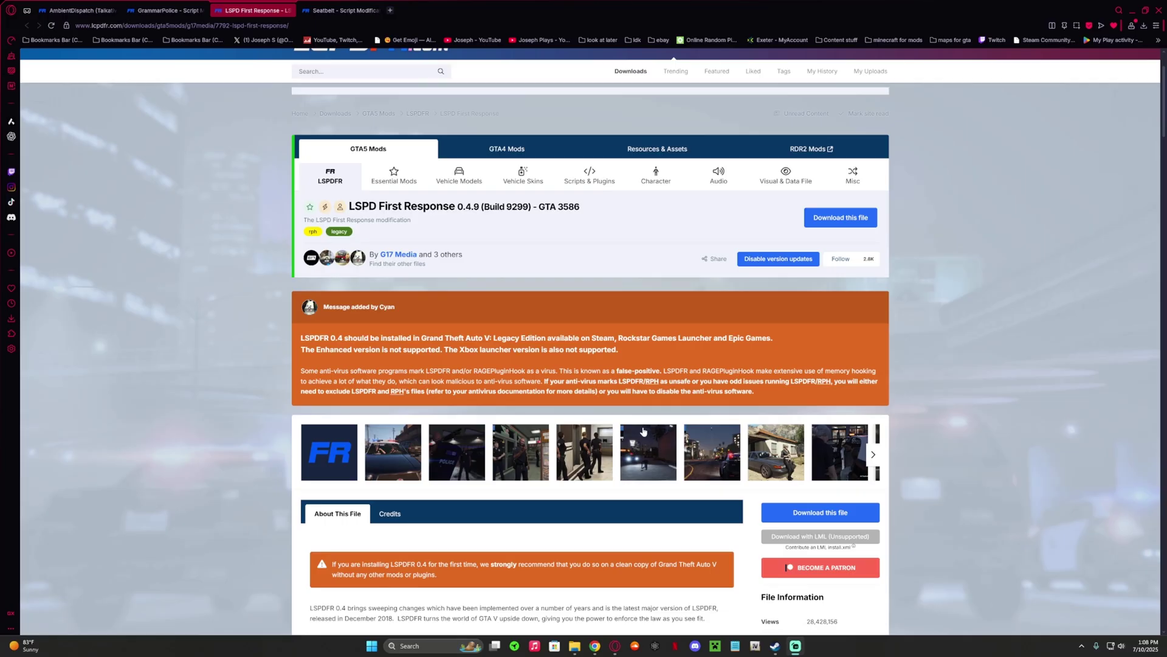
pyautogui.scroll(-5, 644, 432)
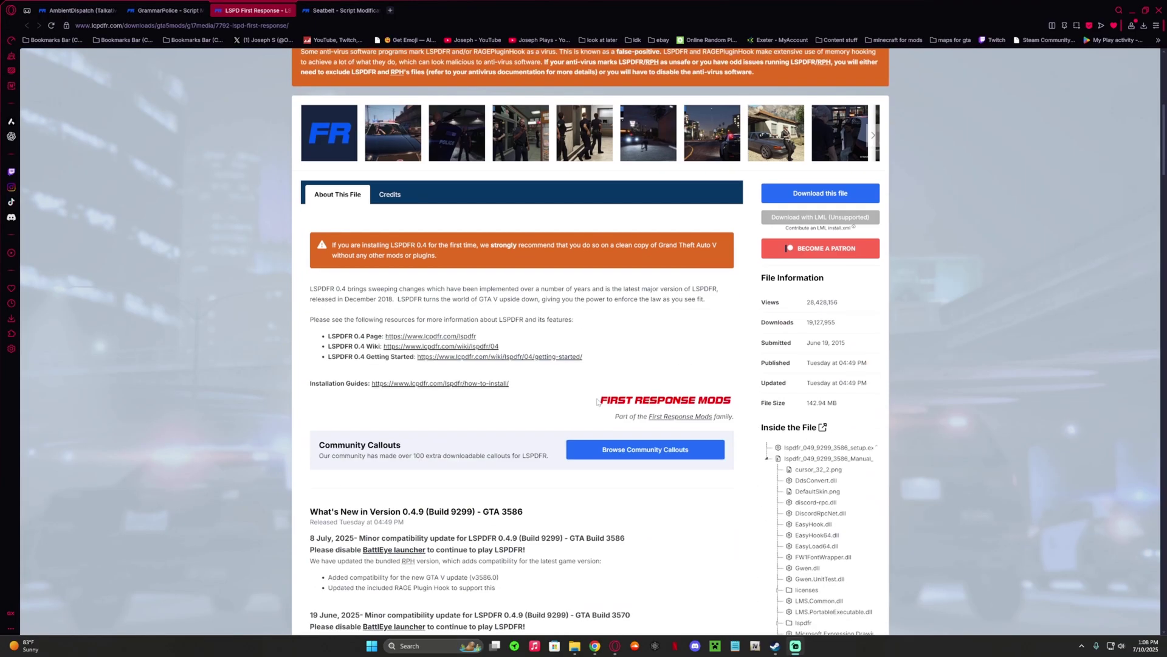
pyautogui.scroll(4, 598, 401)
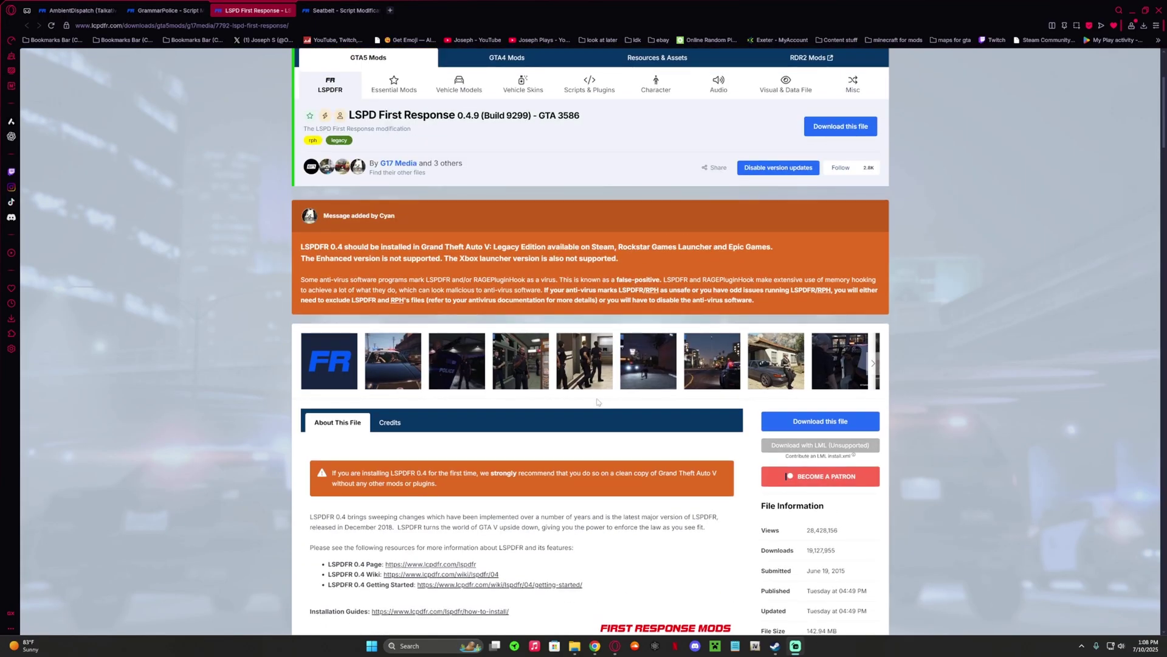
pyautogui.scroll(-3, 688, 428)
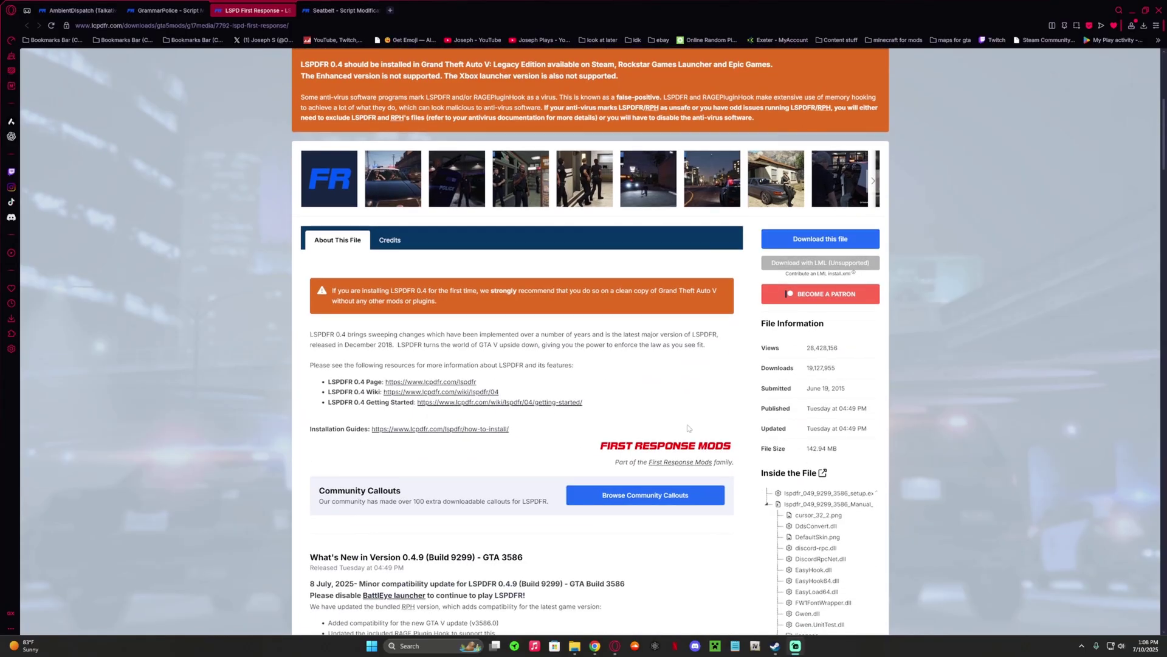
pyautogui.scroll(-3, 688, 428)
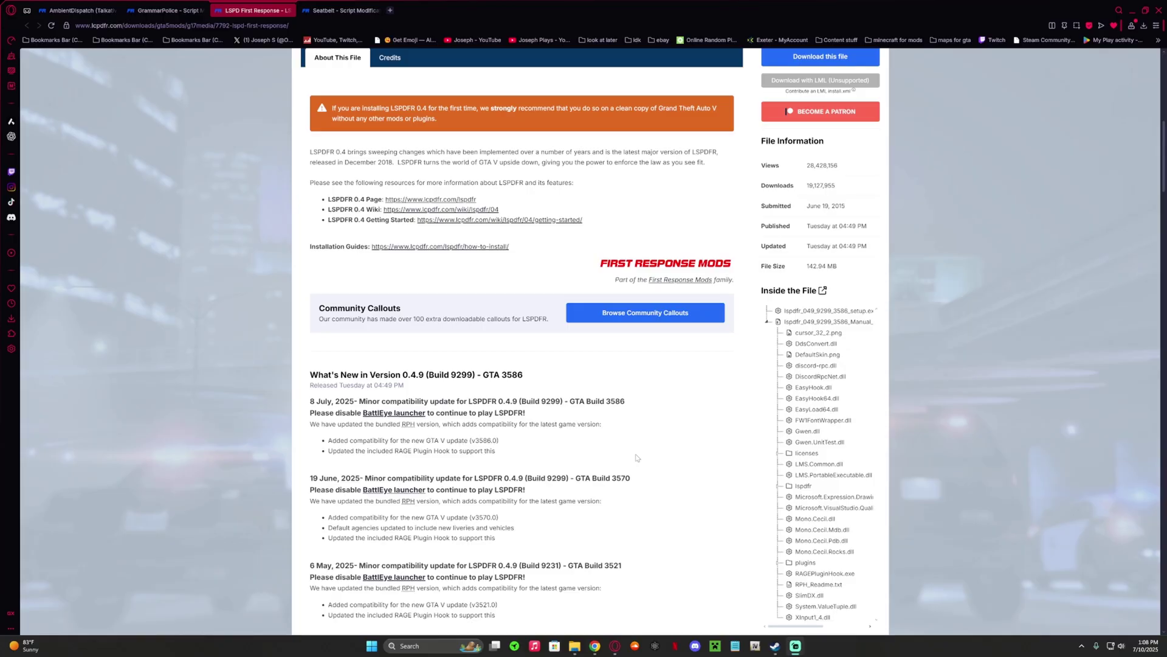
pyautogui.scroll(5, 637, 458)
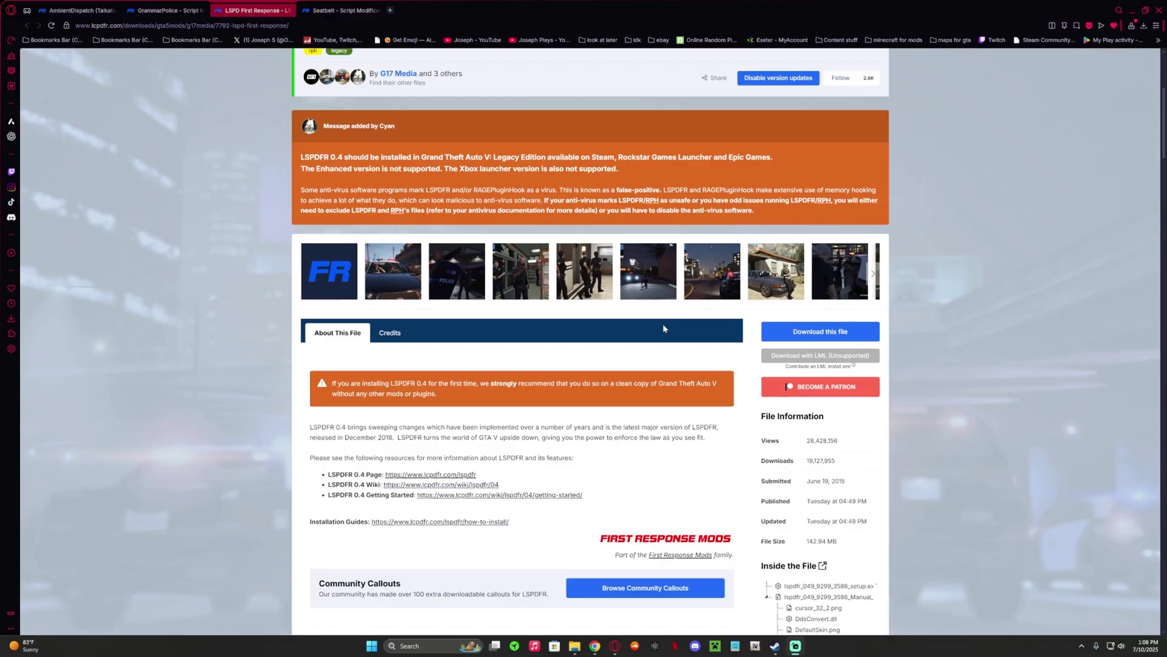
pyautogui.scroll(3, 666, 324)
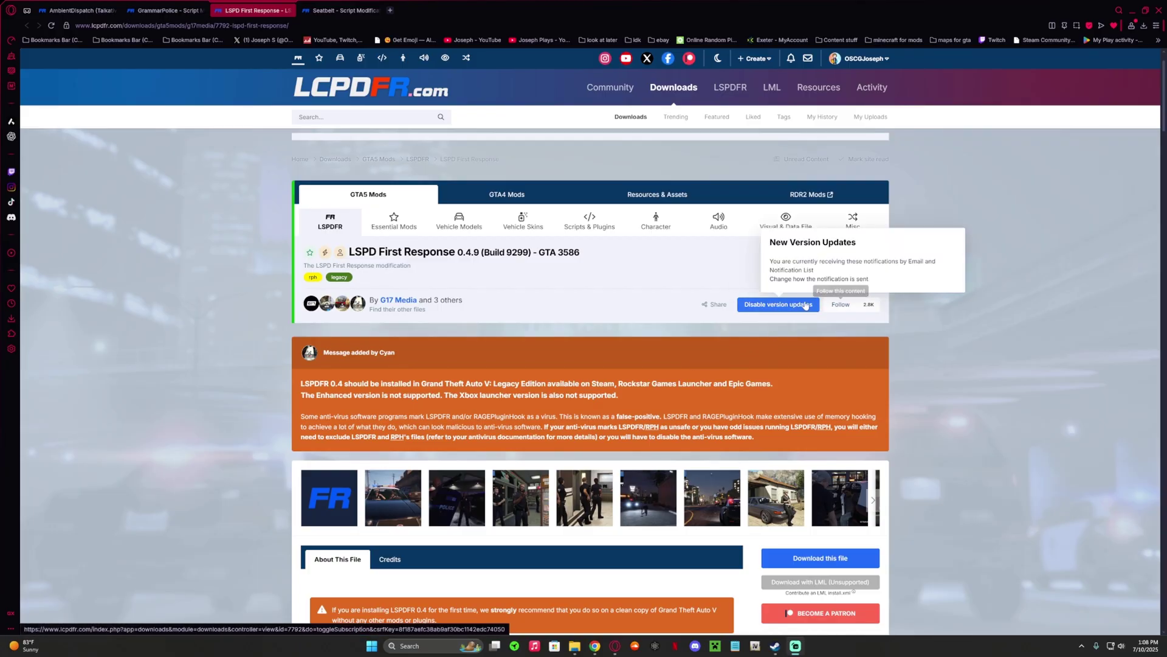
pyautogui.click(840, 263)
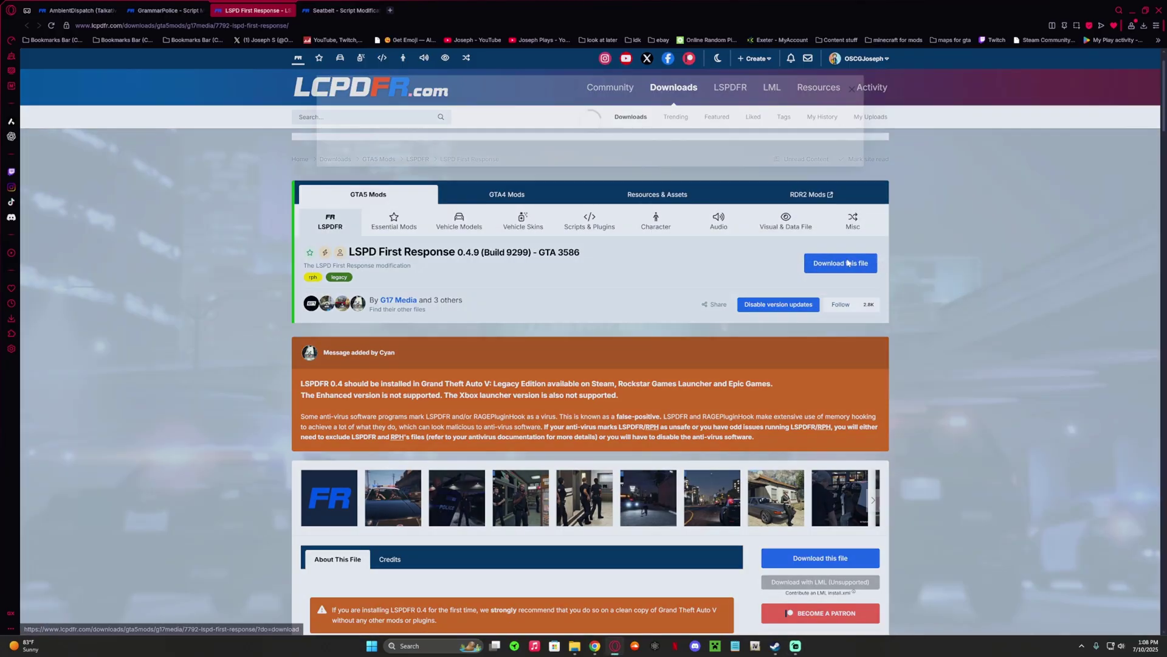
pyautogui.scroll(-1, 678, 304)
pyautogui.scroll(-10, 679, 304)
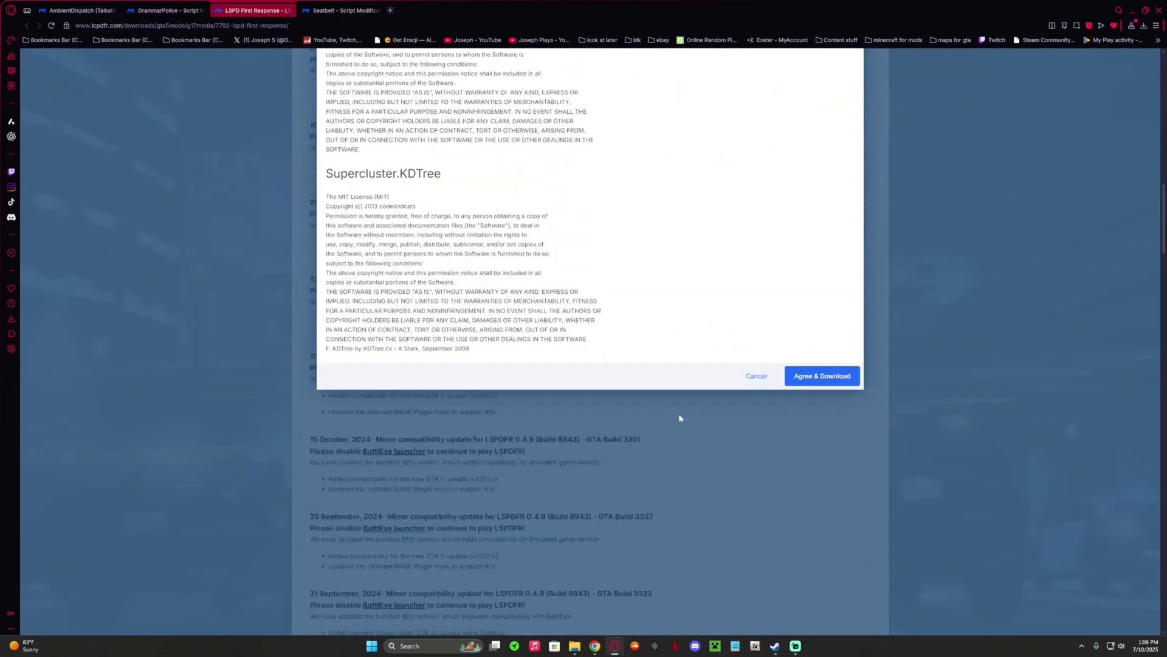
pyautogui.click(819, 375)
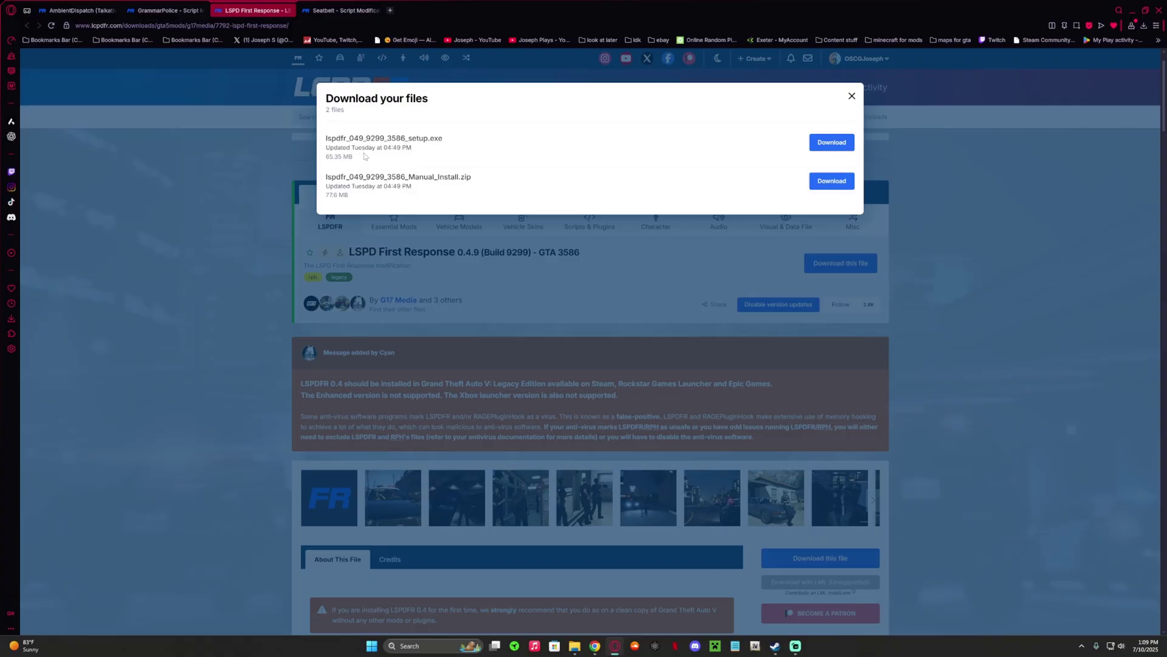
pyautogui.click(832, 143)
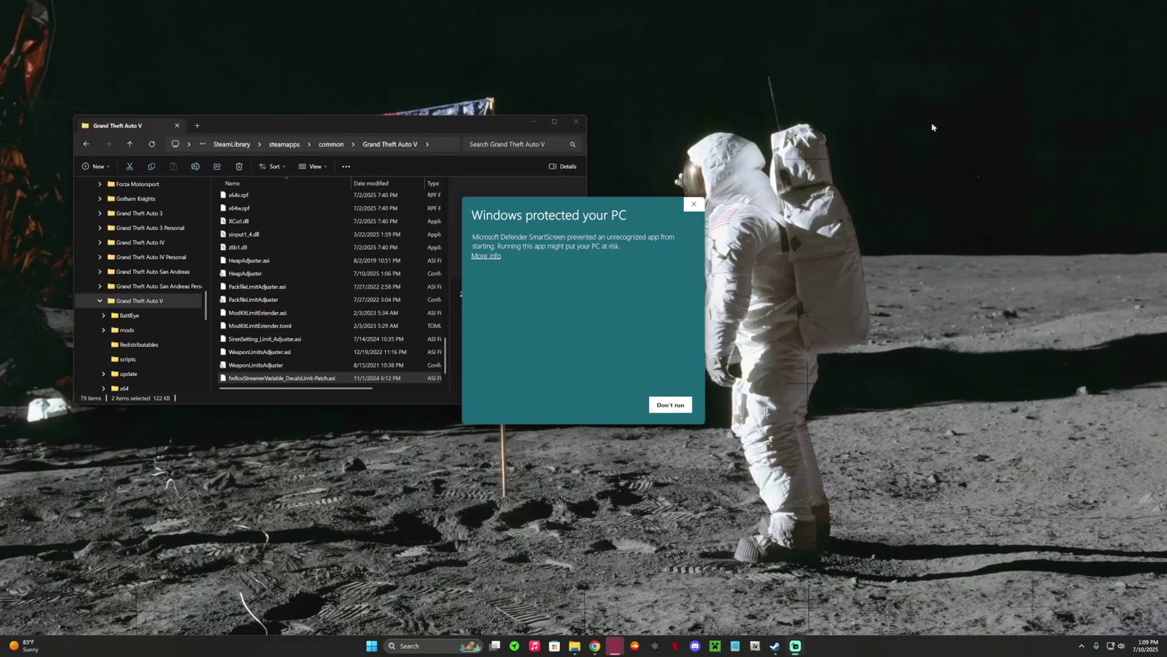
# Launch the downloaded LSPDFR setup and allow it past the SmartScreen warning with Run anyway.
pyautogui.click(1132, 10)
pyautogui.moveTo(633, 214); pyautogui.dragTo(675, 212)
pyautogui.click(529, 252)
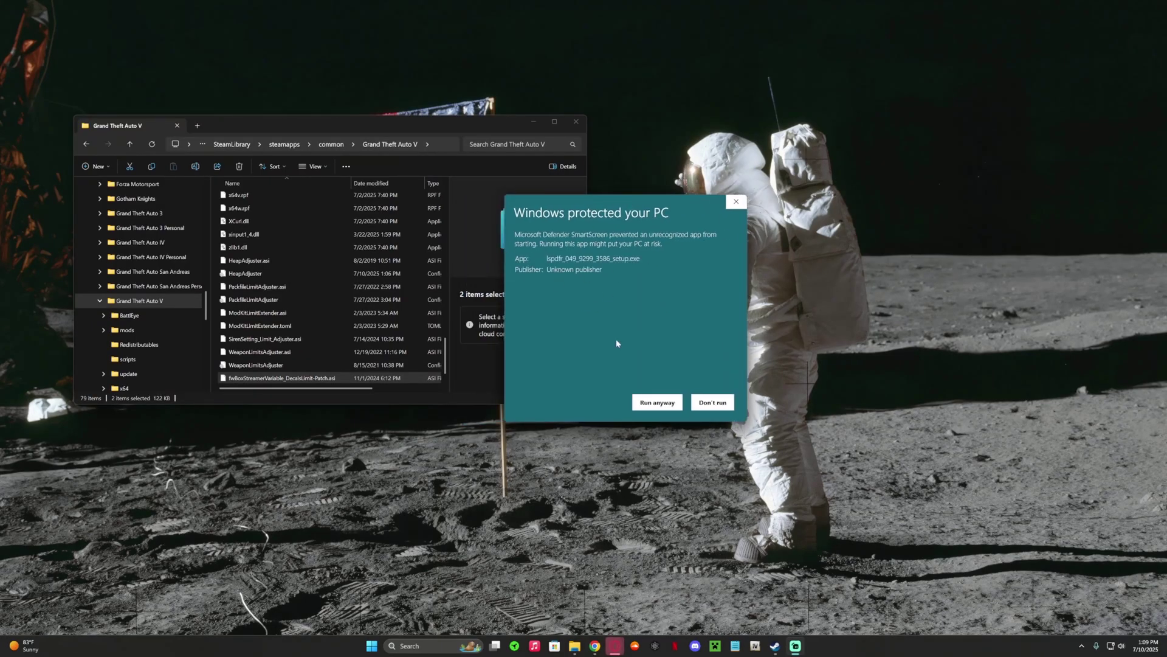
pyautogui.click(646, 403)
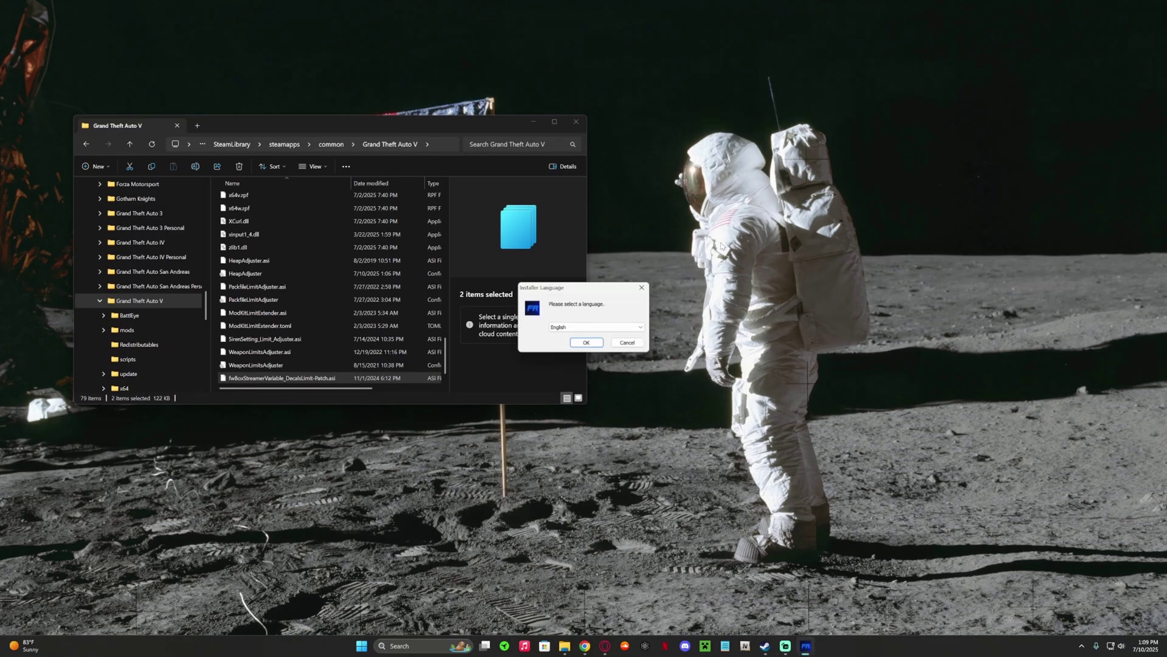
# Choose English, accept the license agreement and keep the default components.
pyautogui.click(588, 344)
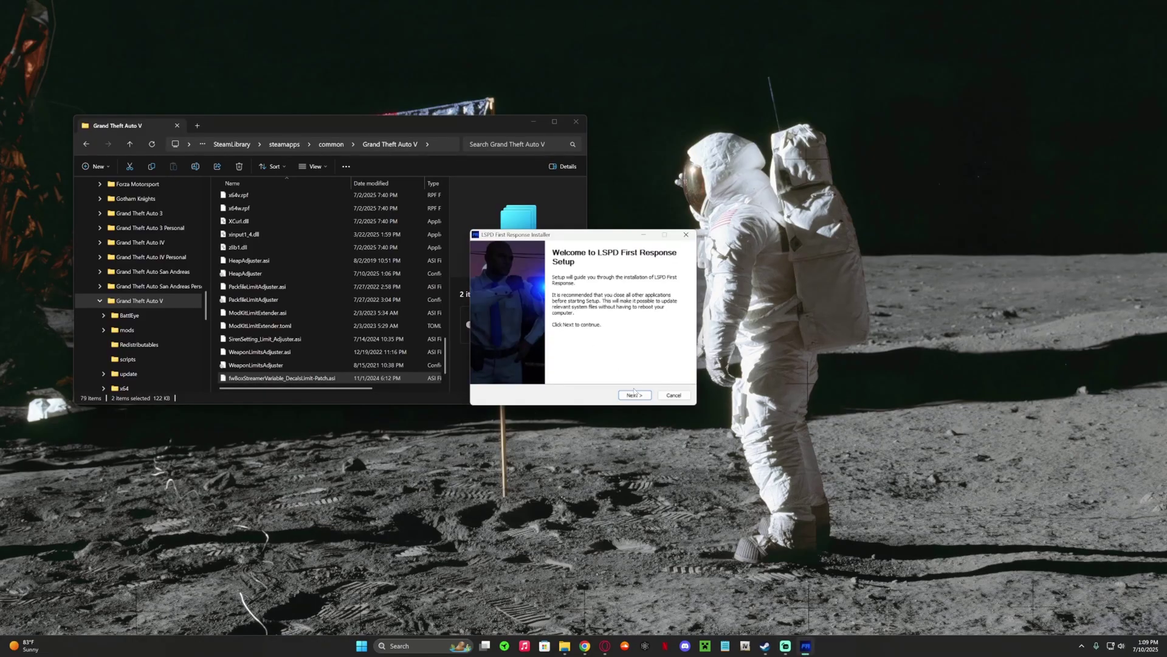
pyautogui.click(634, 395)
pyautogui.click(633, 395)
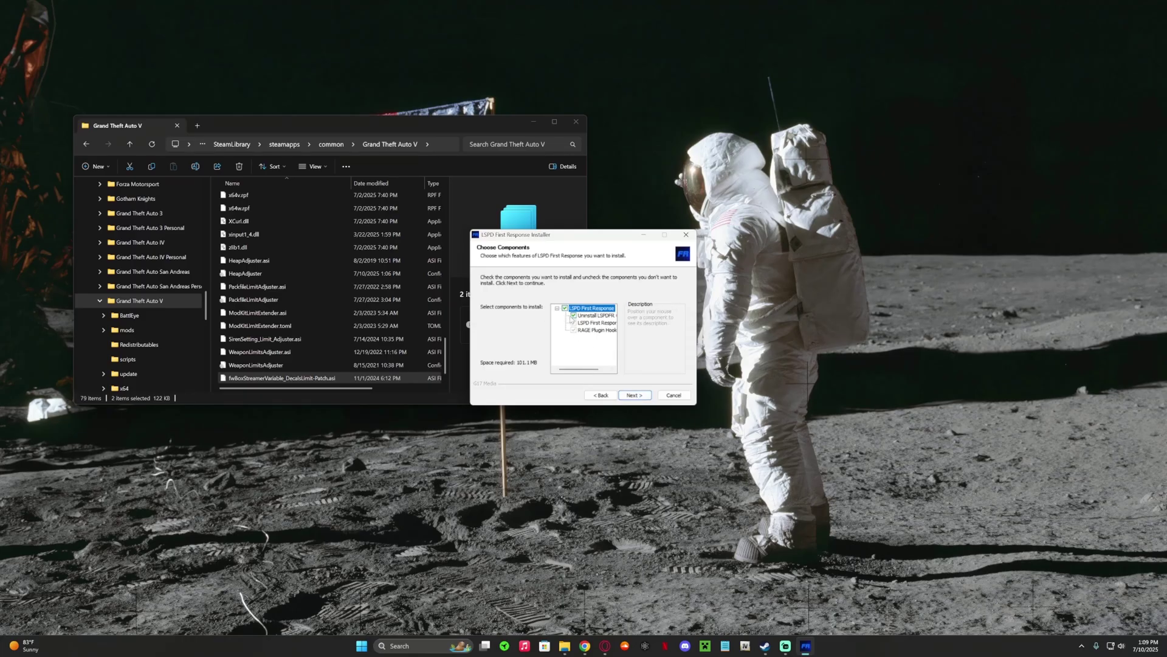
pyautogui.moveTo(577, 317)
pyautogui.click(633, 395)
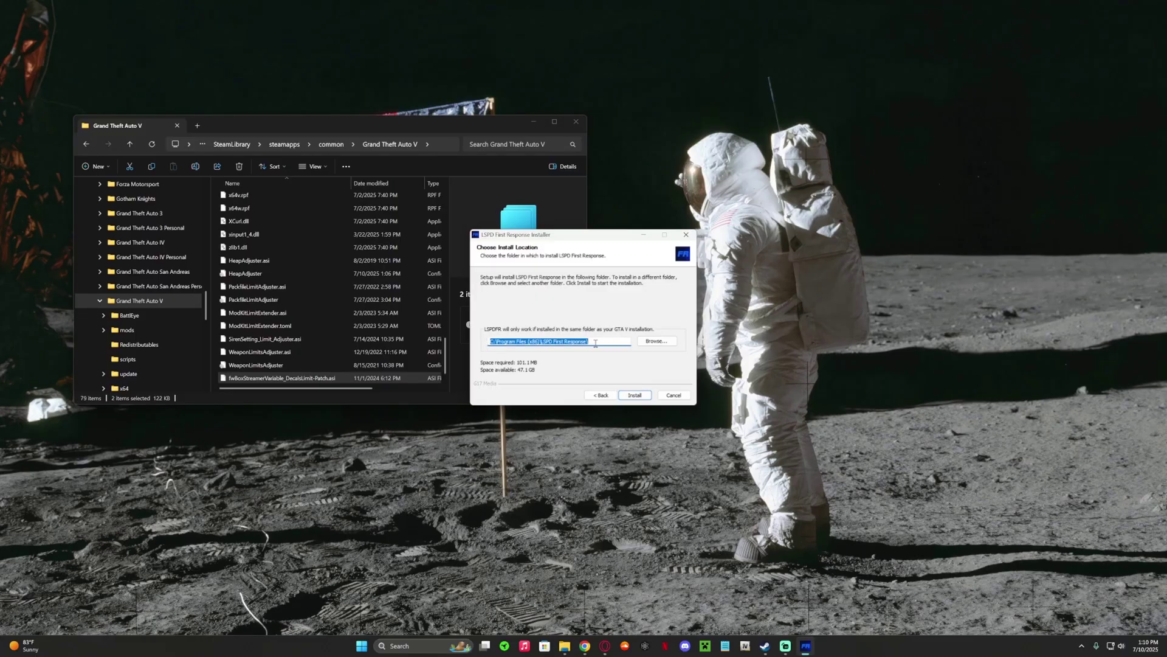
# Install LSPDFR into the Grand Theft Auto V Steam folder and finish the installer.
pyautogui.click(626, 341)
pyautogui.click(666, 342)
pyautogui.click(591, 404)
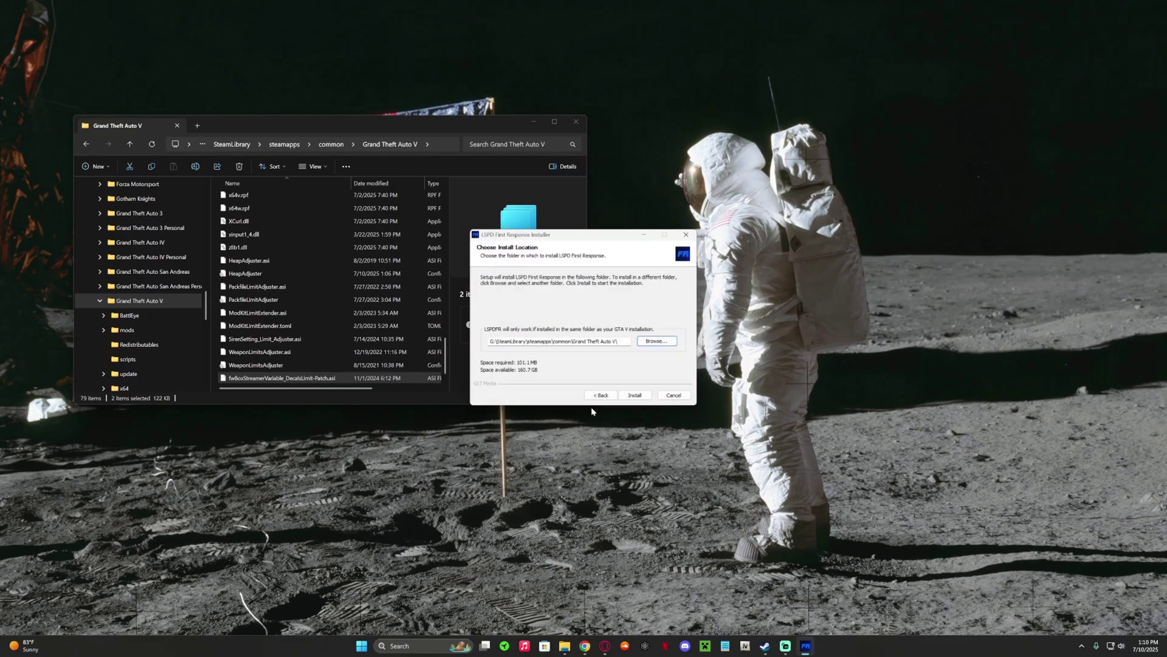
pyautogui.click(637, 398)
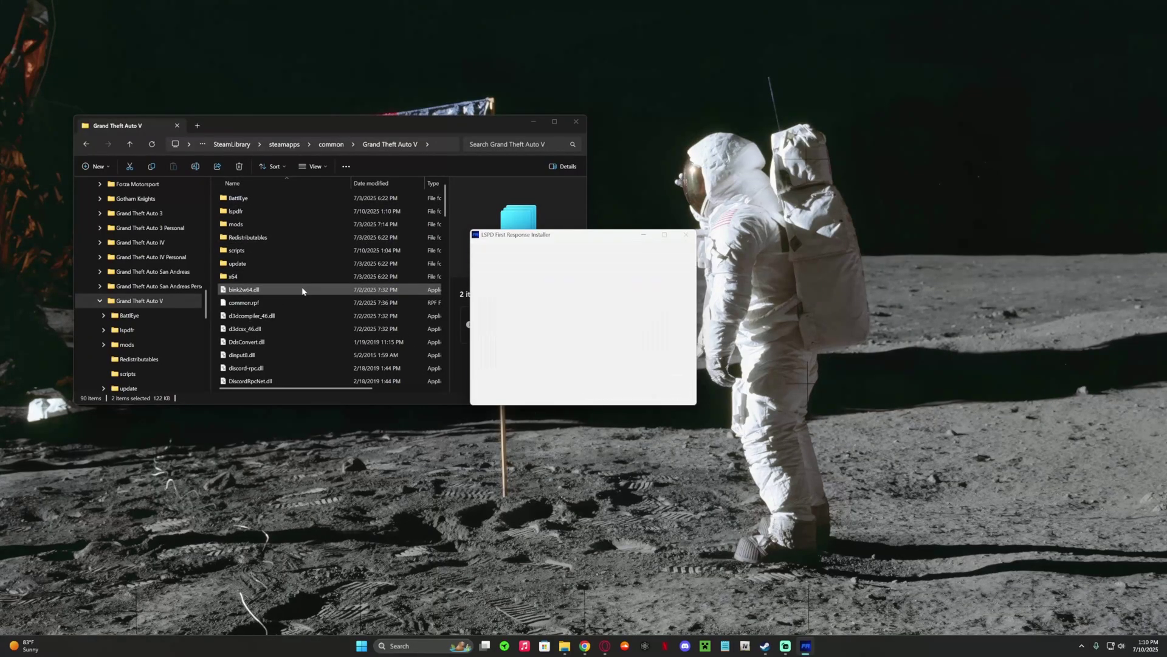
pyautogui.click(635, 395)
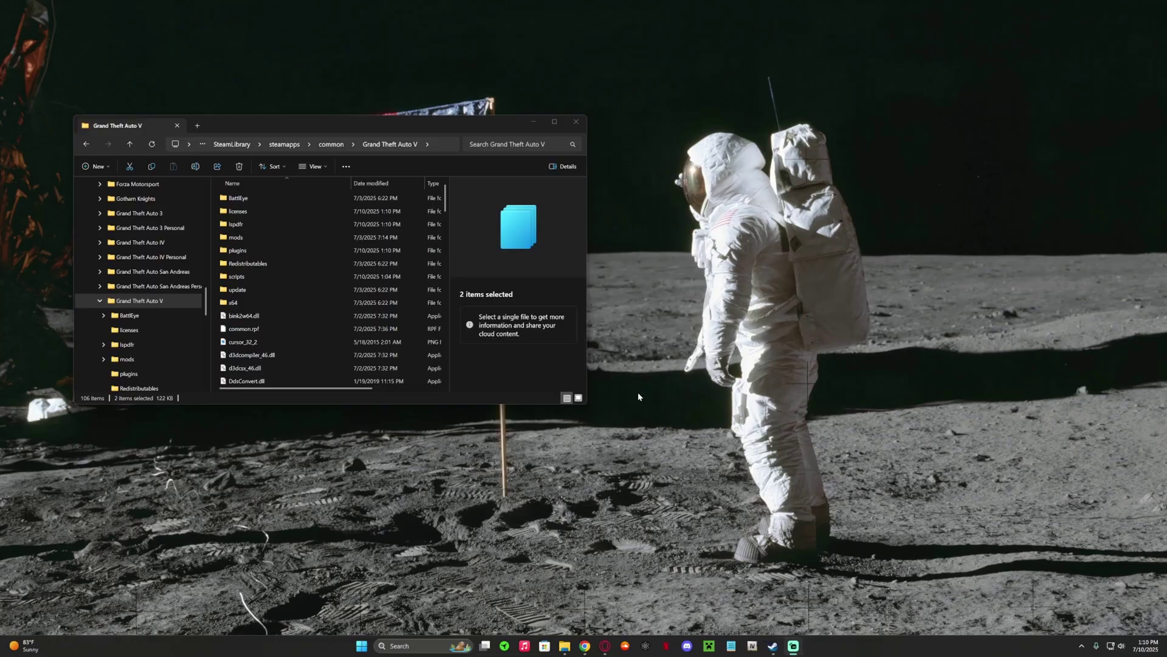
# Accept the RAGE Plugin Hook disclaimer in the Configurator and show the RAGE Plugin Hook settings.
pyautogui.click(406, 248)
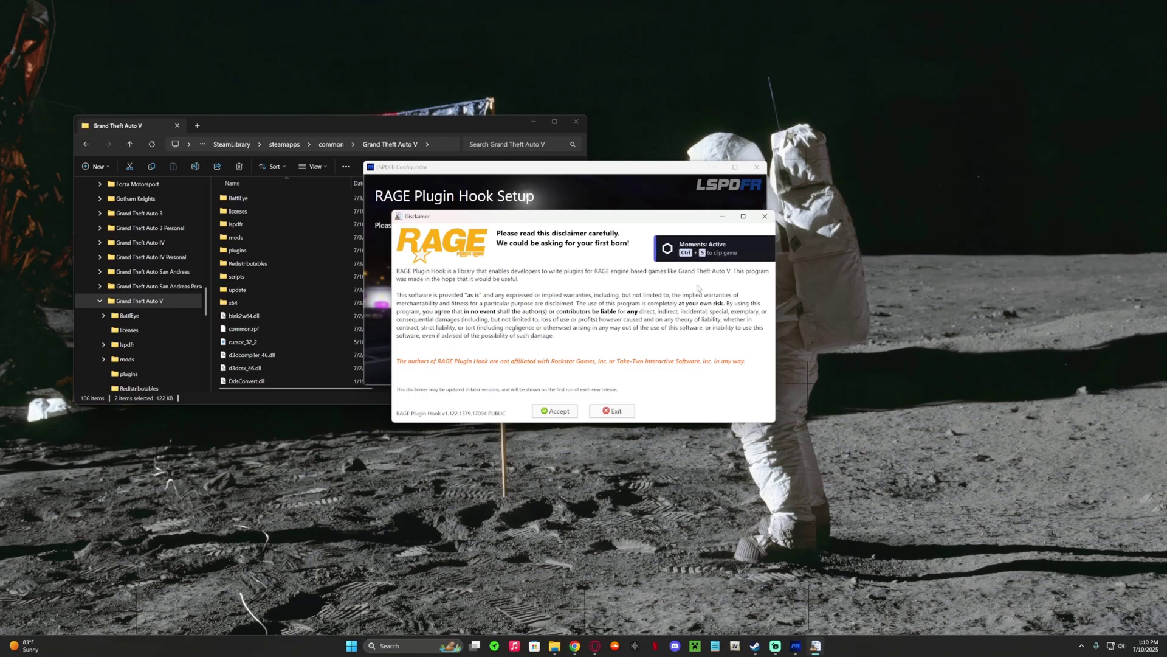
pyautogui.click(554, 411)
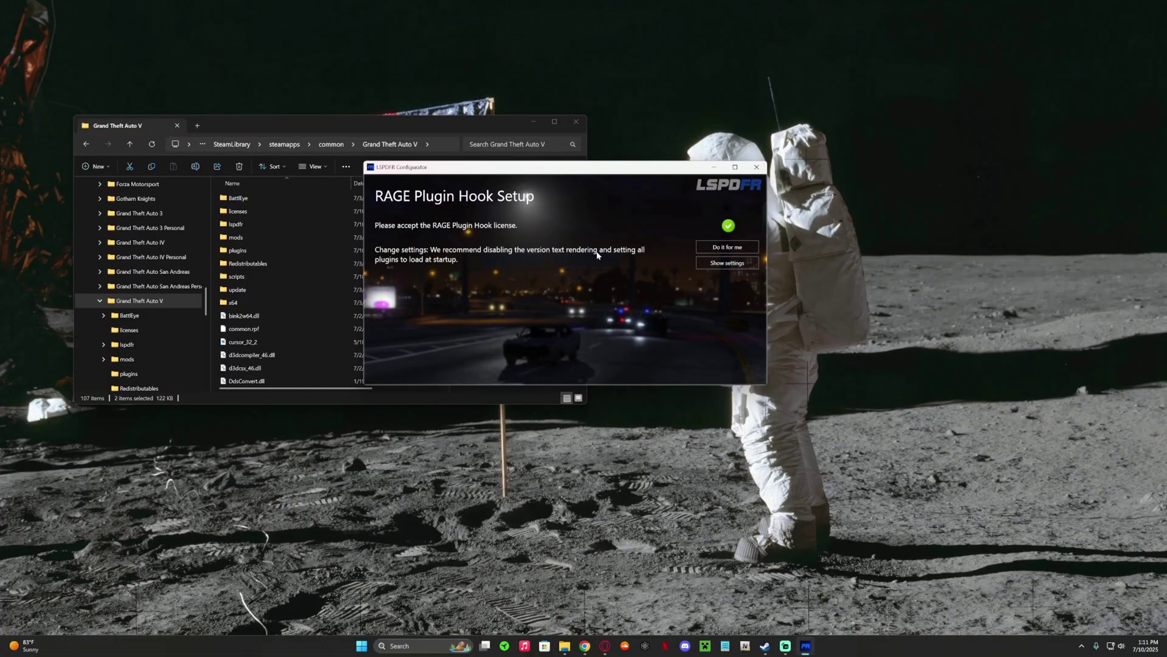
pyautogui.click(717, 265)
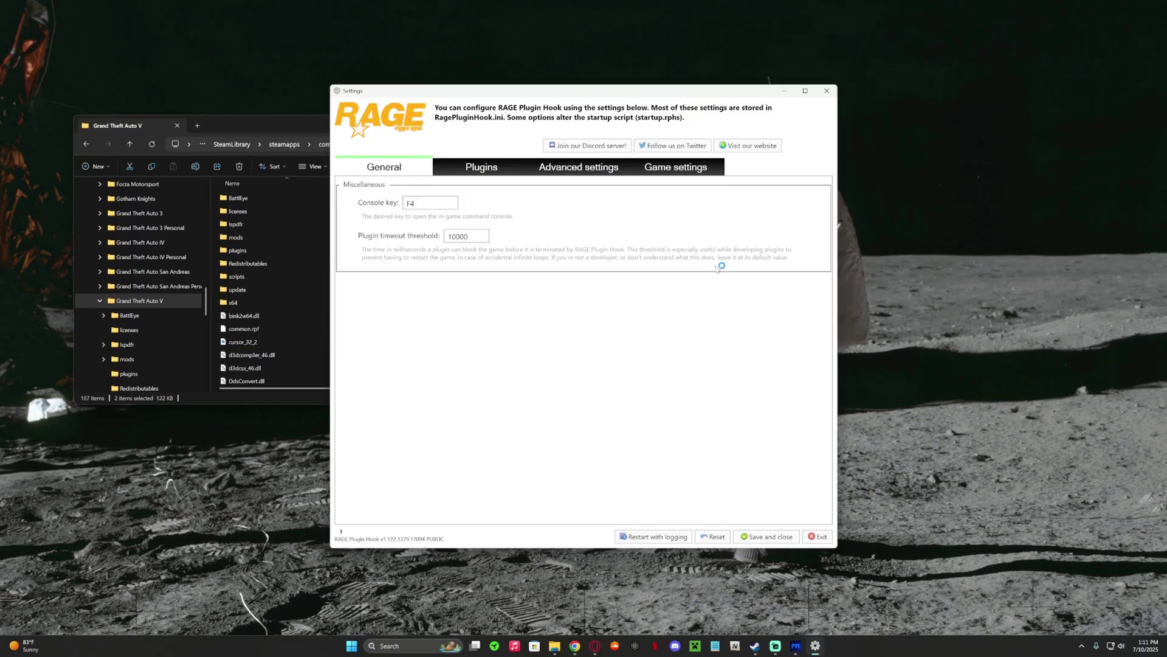
# Set the plugin load sequence to 'Load all plugins on startup'.
pyautogui.click(477, 170)
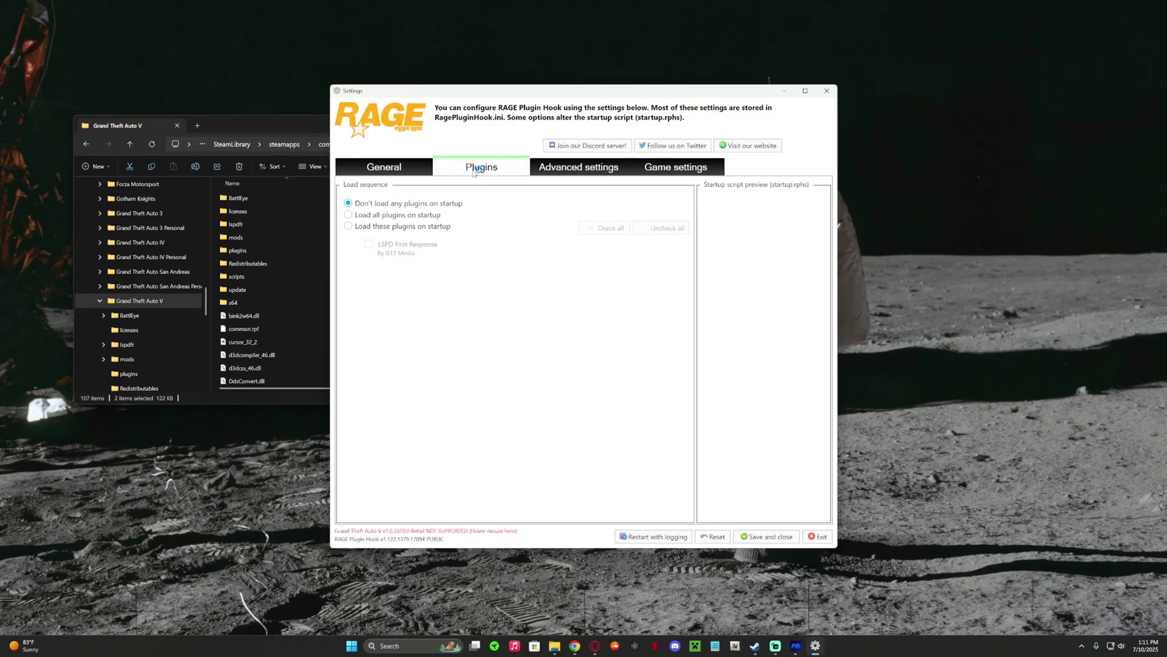
pyautogui.click(387, 227)
pyautogui.click(364, 216)
# Review the Advanced and game command-line switch settings, then return to the plugin options.
pyautogui.click(596, 169)
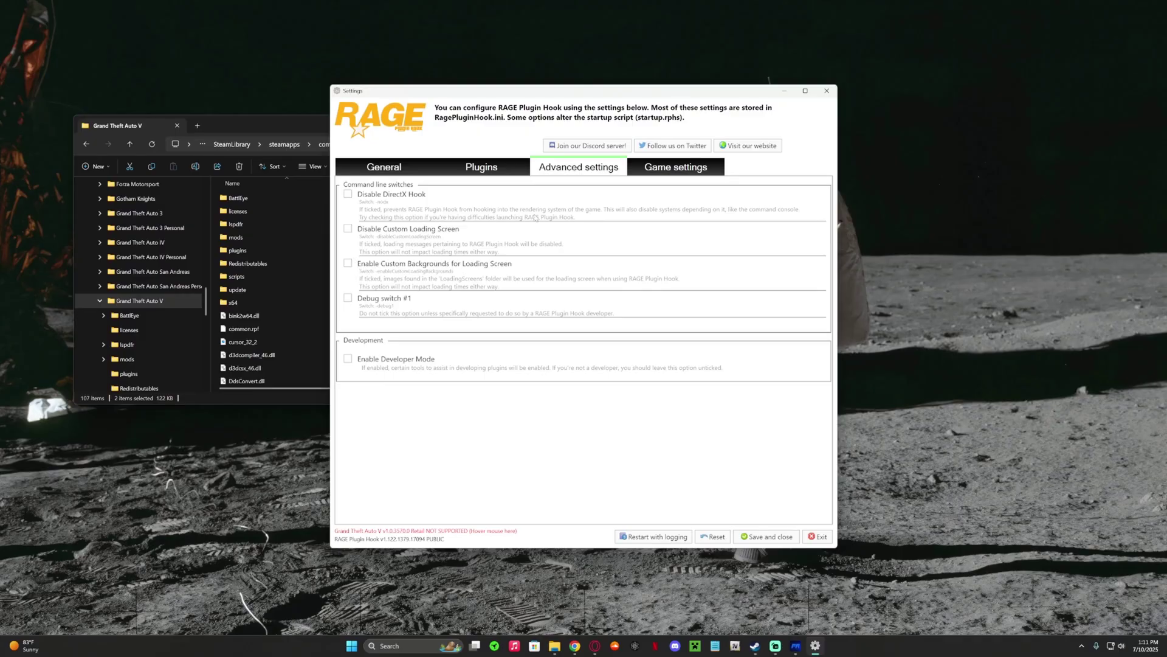
pyautogui.click(670, 170)
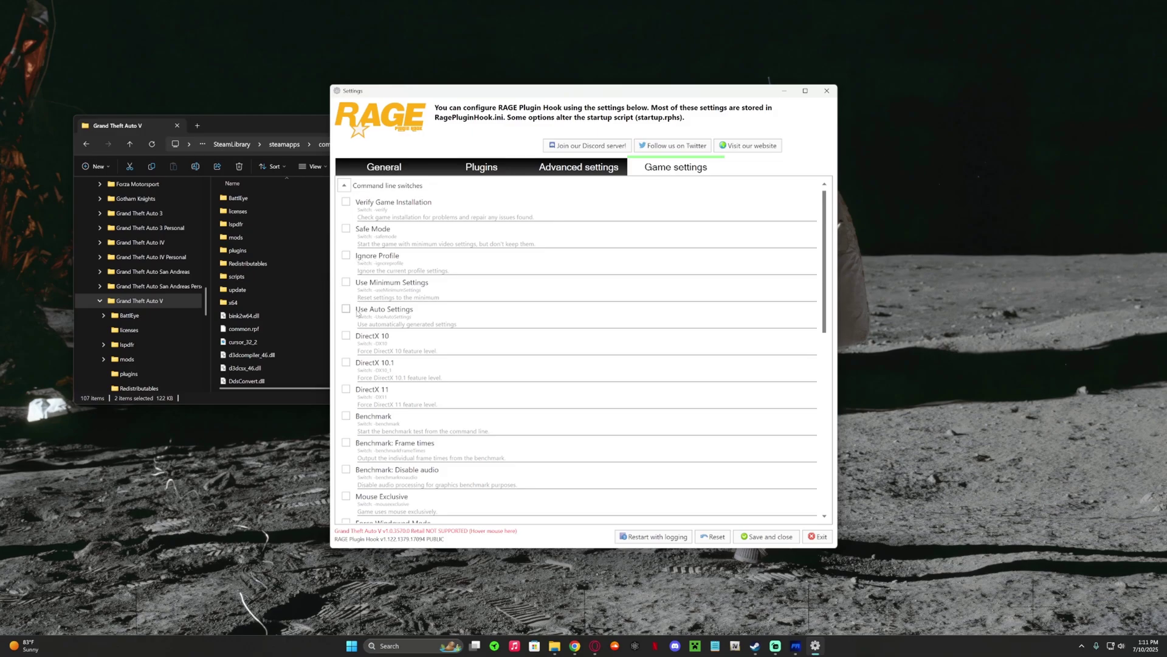
pyautogui.scroll(-2, 355, 387)
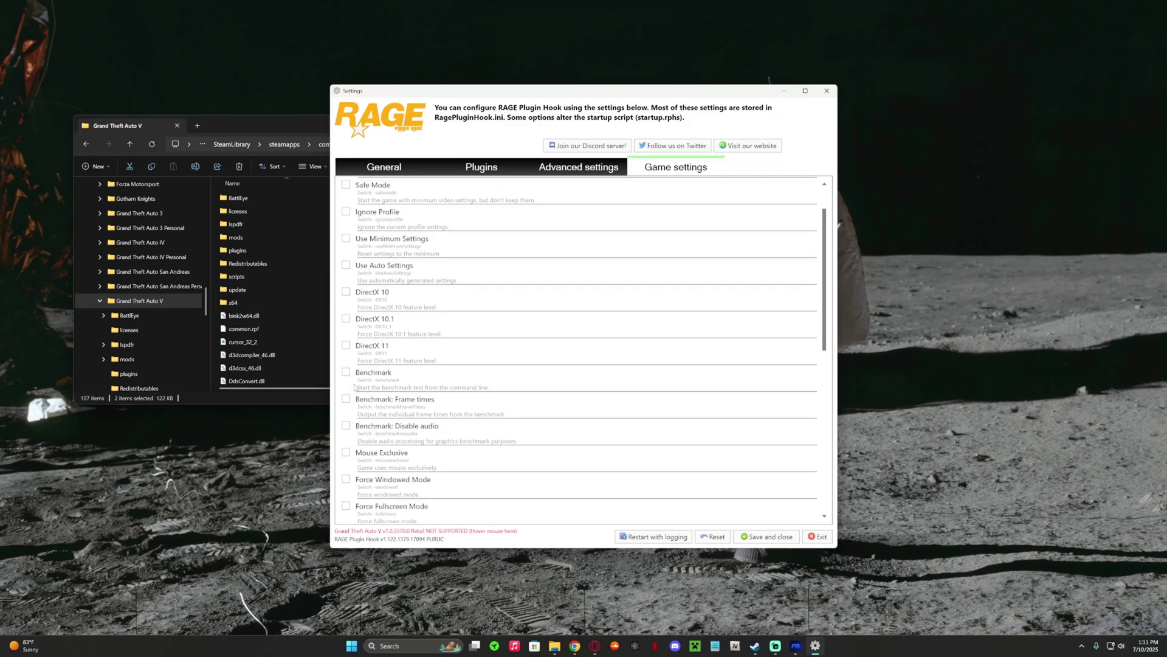
pyautogui.scroll(-4, 355, 387)
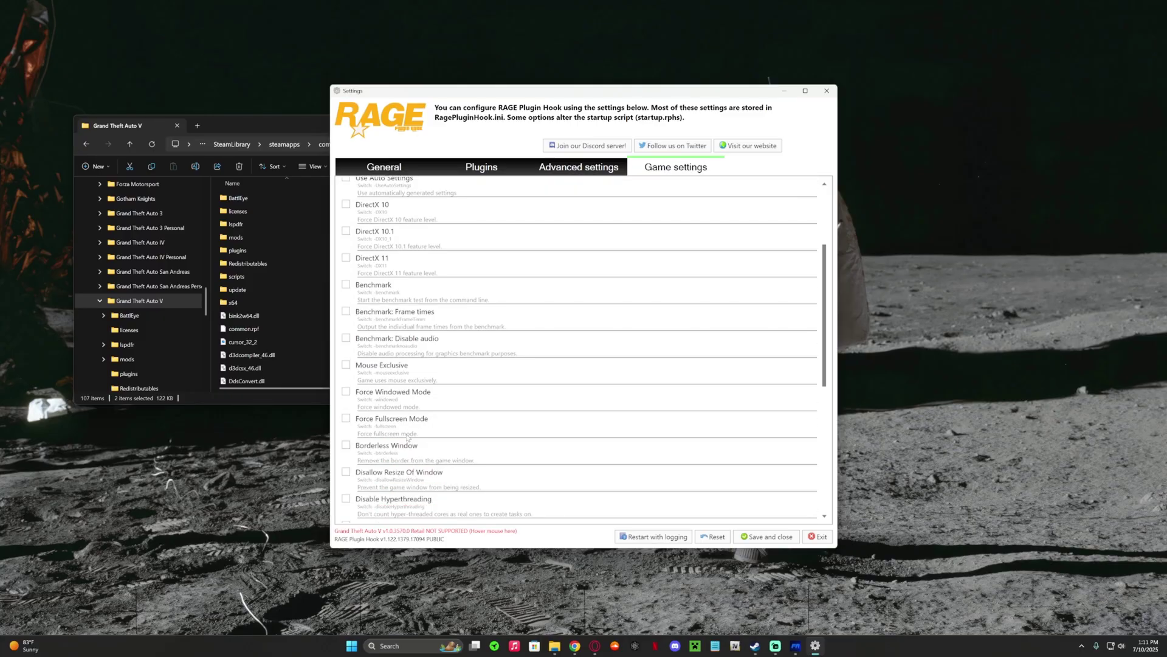
pyautogui.scroll(-11, 406, 435)
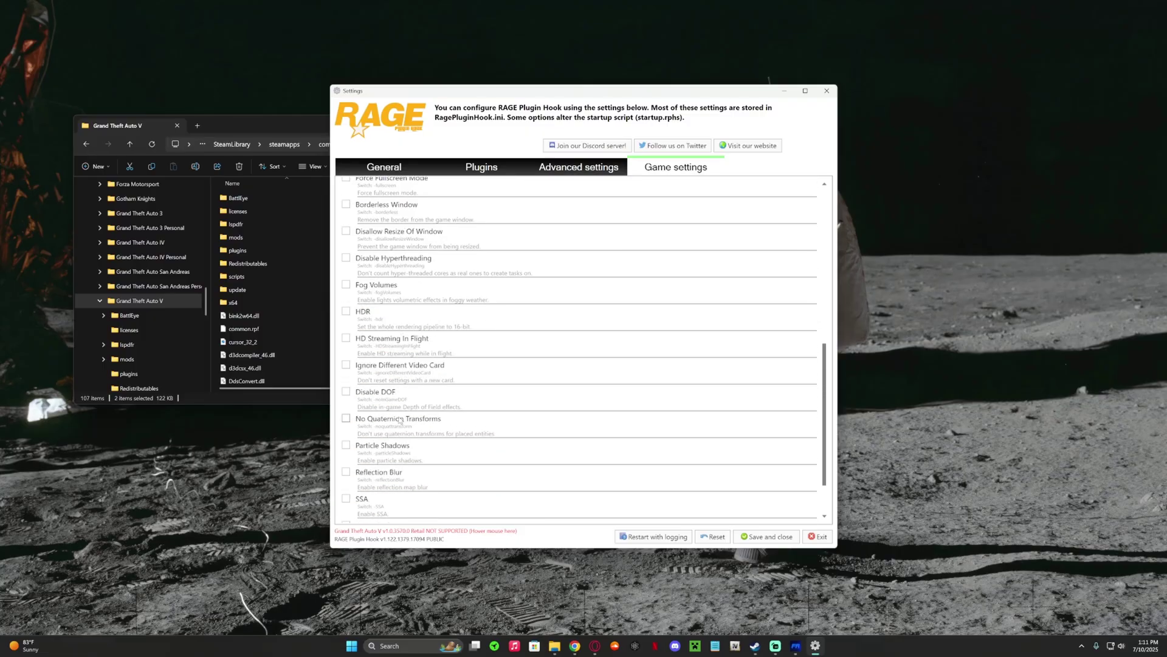
pyautogui.scroll(-3, 429, 404)
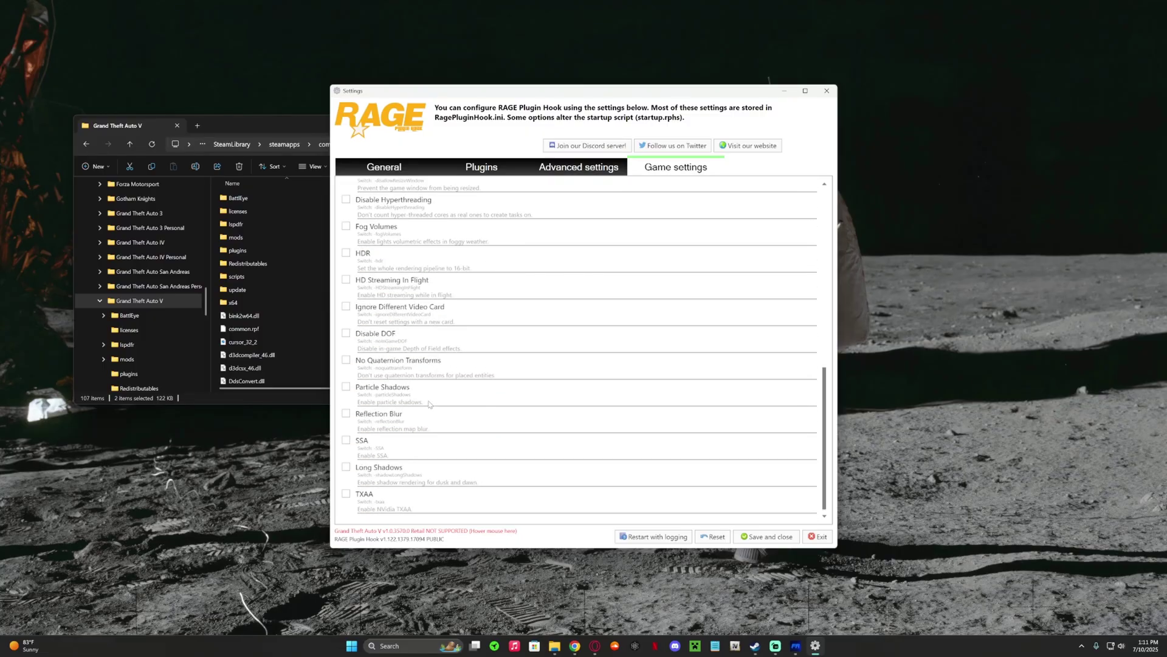
pyautogui.scroll(12, 707, 466)
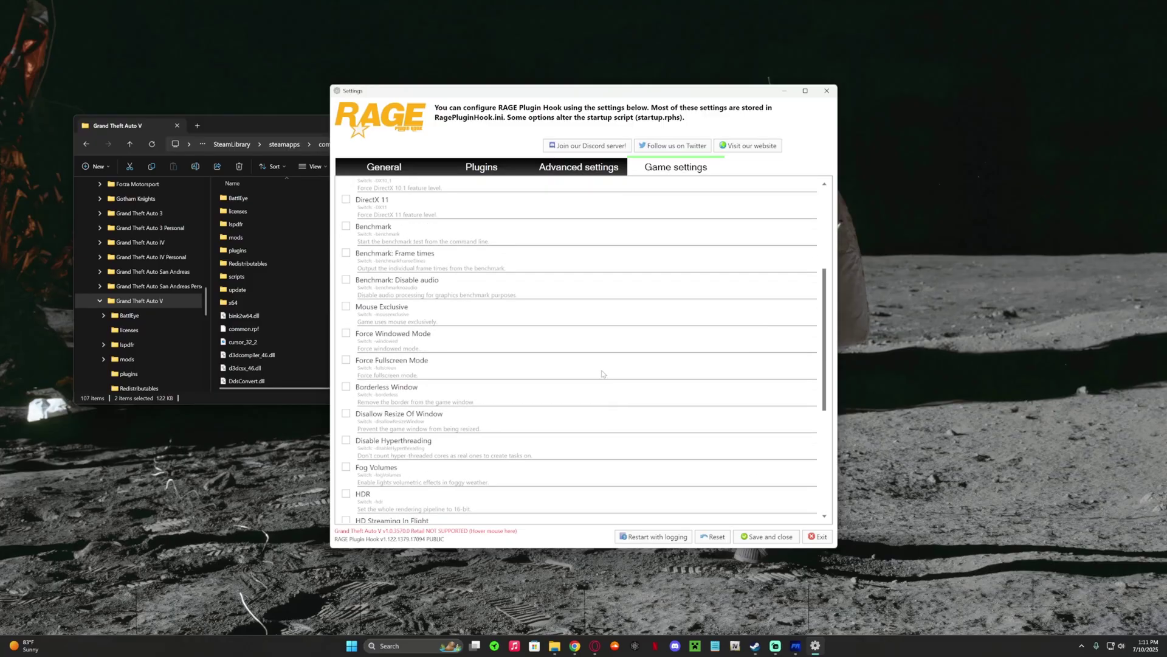
pyautogui.click(486, 168)
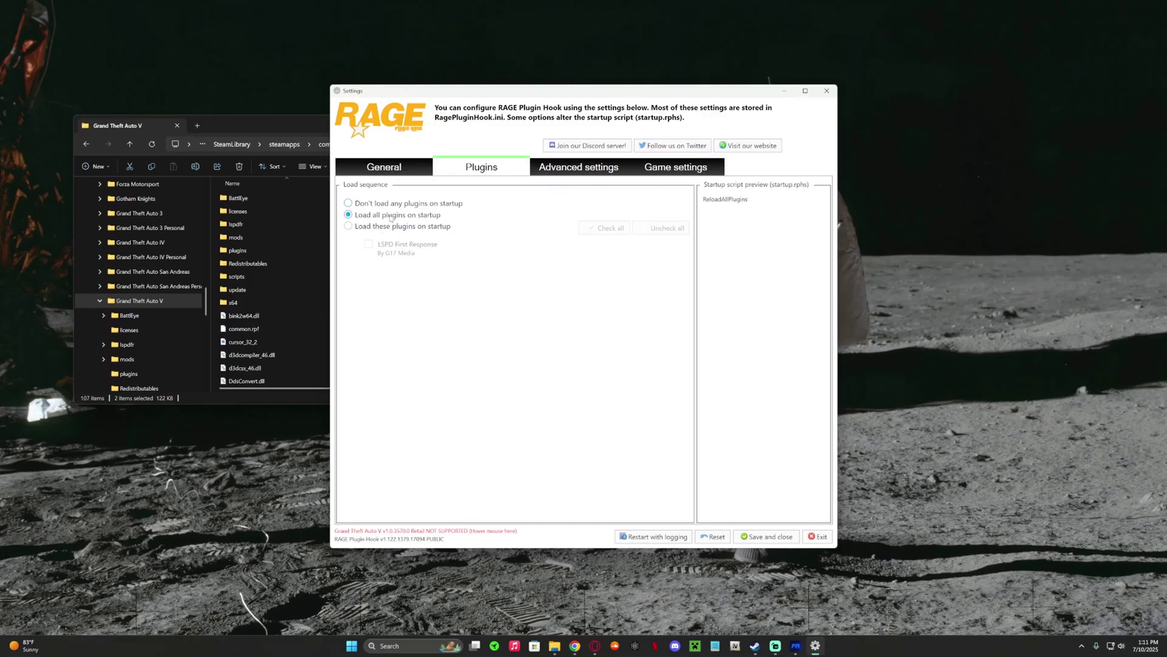
# Save the RAGE Plugin Hook settings, dismiss the setup-successful message and maximize the Grand Theft Auto V folder.
pyautogui.click(768, 538)
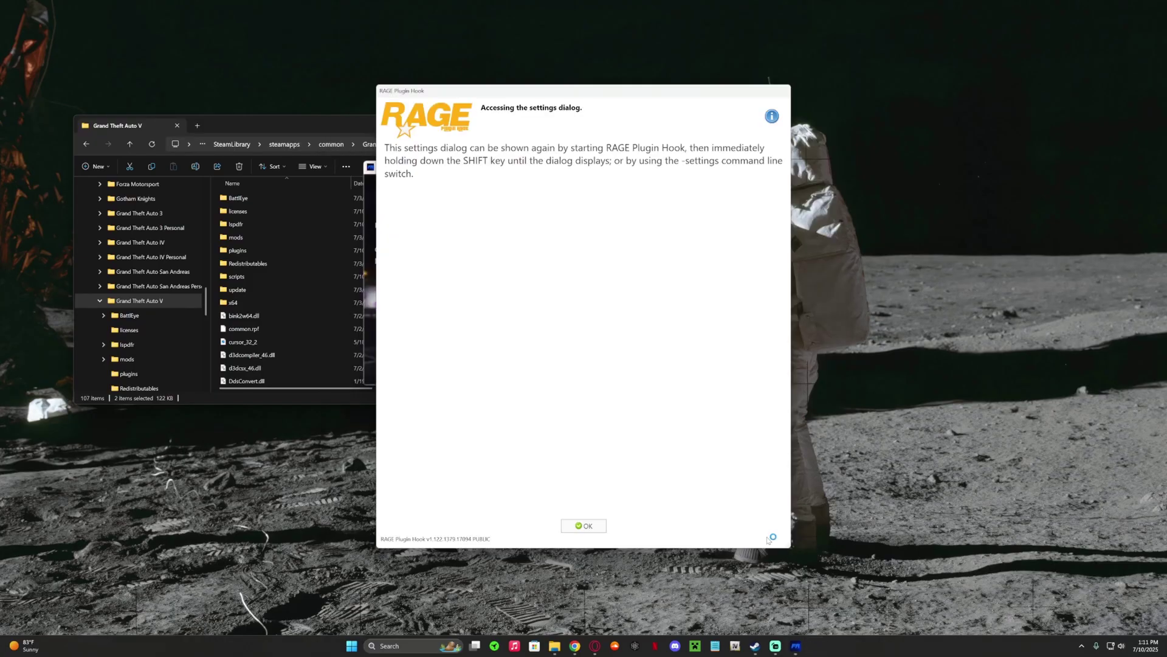
pyautogui.click(583, 525)
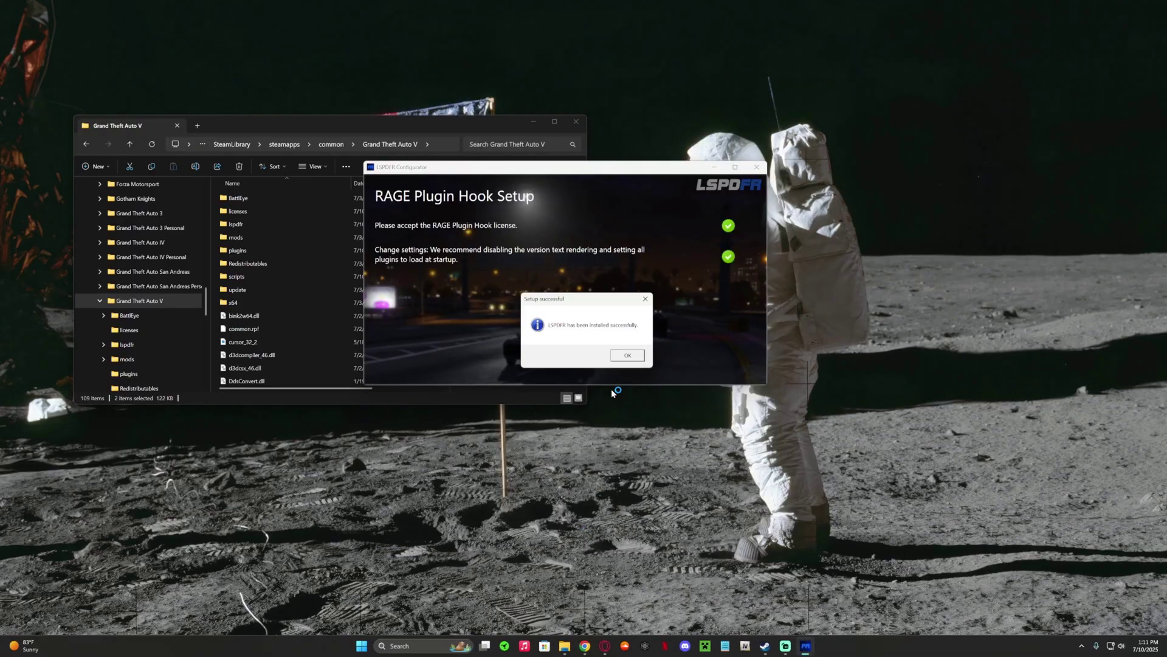
pyautogui.click(627, 355)
pyautogui.click(554, 123)
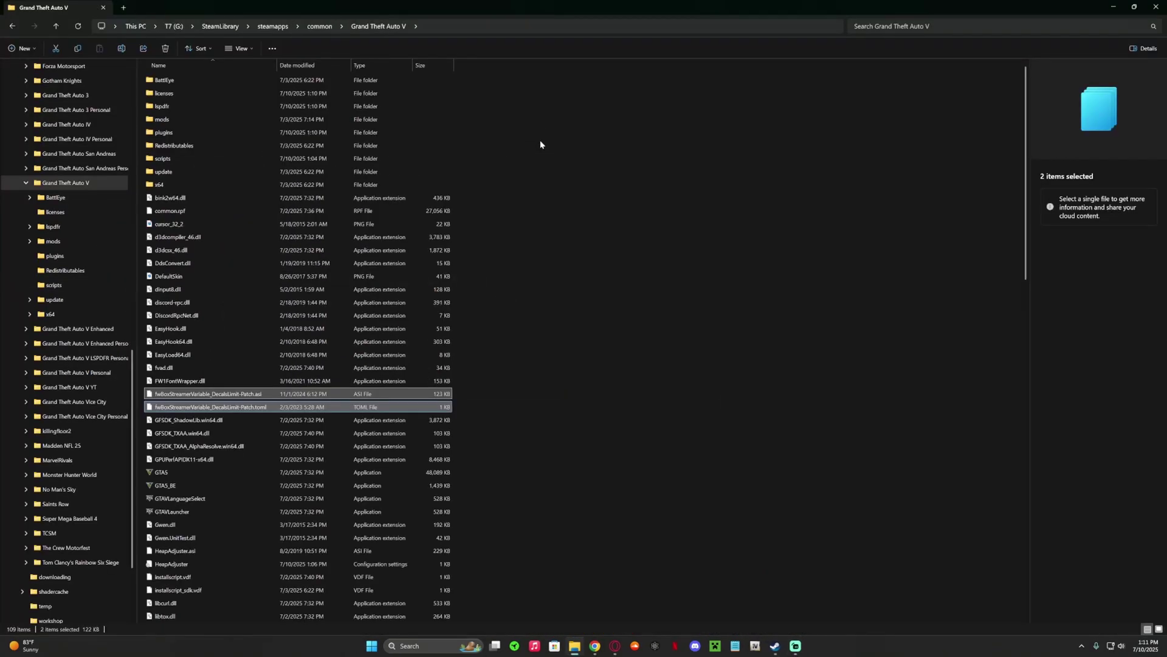
pyautogui.scroll(-5, 341, 371)
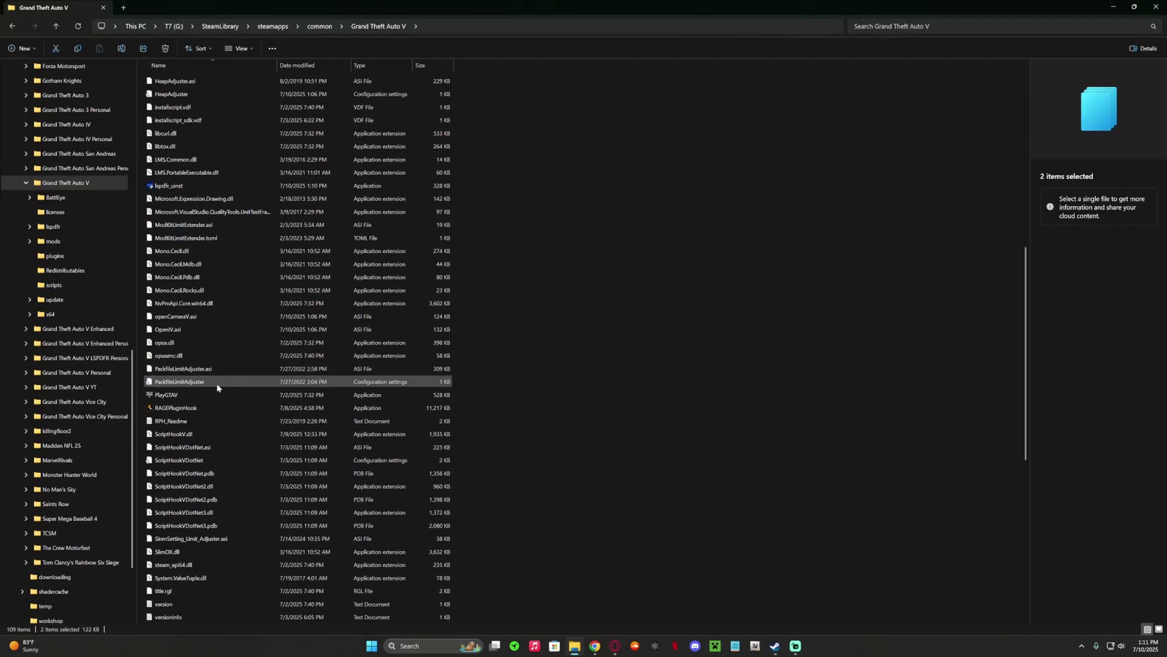